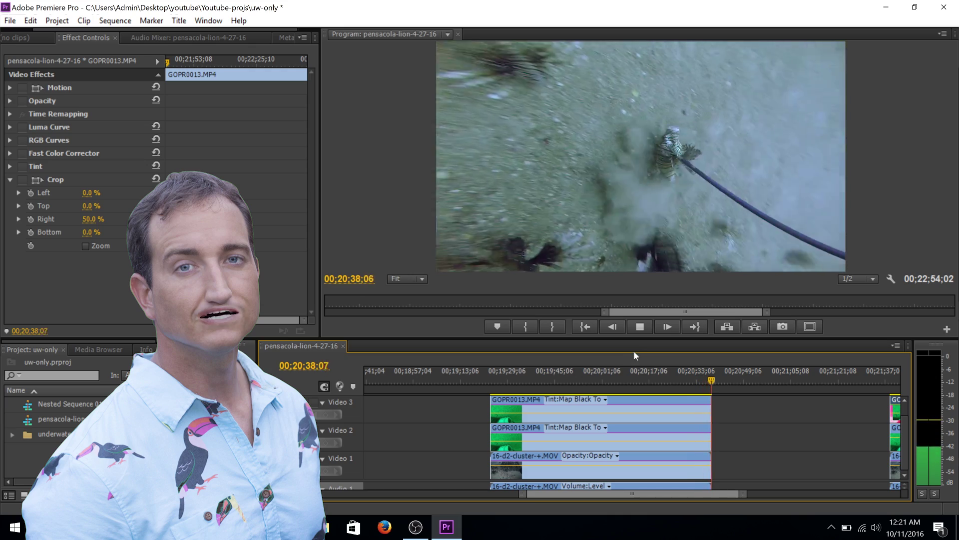
# Stop playback and scroll the timeline to the GOPR0013.MP4 clip at 00;21;53;06
pyautogui.click(639, 327)
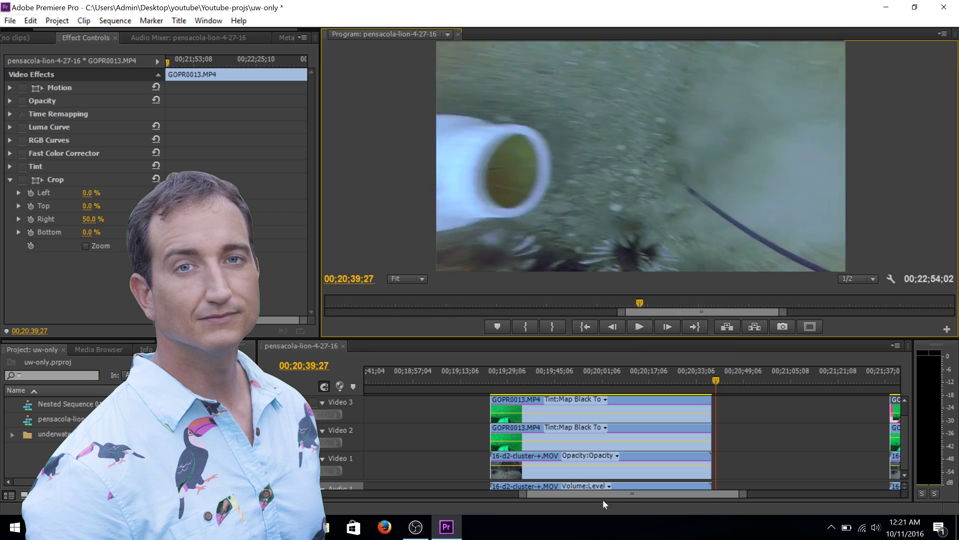
pyautogui.scroll(-5, 605, 492)
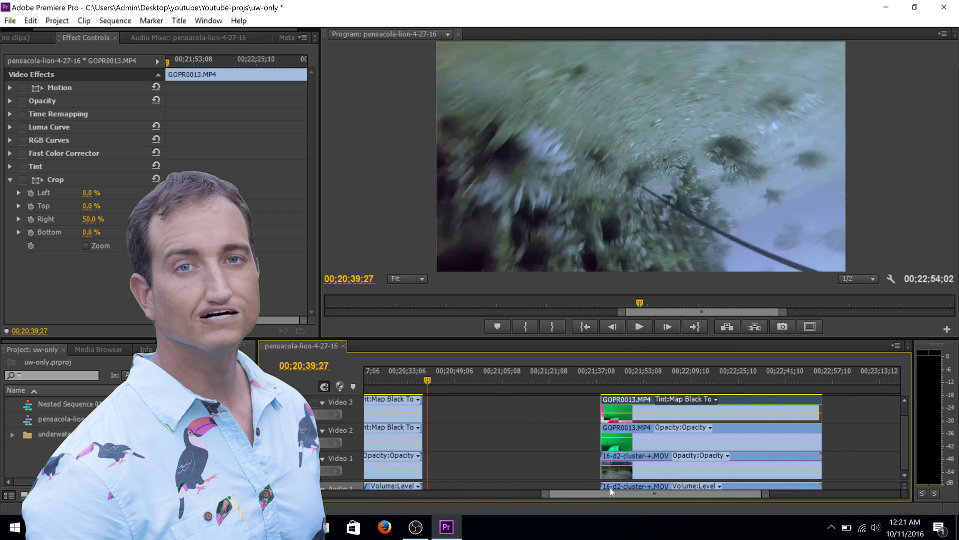
pyautogui.scroll(-1, 610, 487)
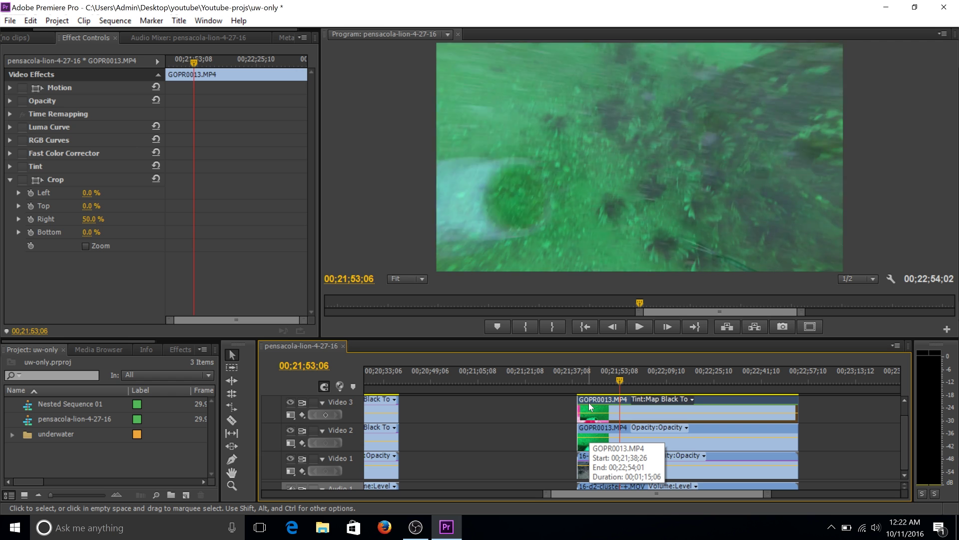
# Turn off the Video 3 track output and select the green GOPR0013.MP4 clip on Video 2
pyautogui.click(291, 402)
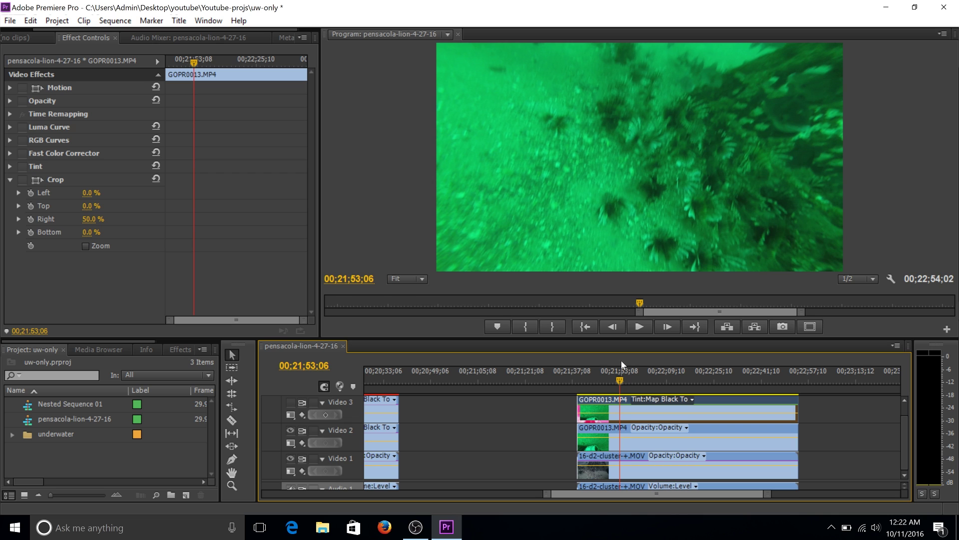
pyautogui.click(630, 443)
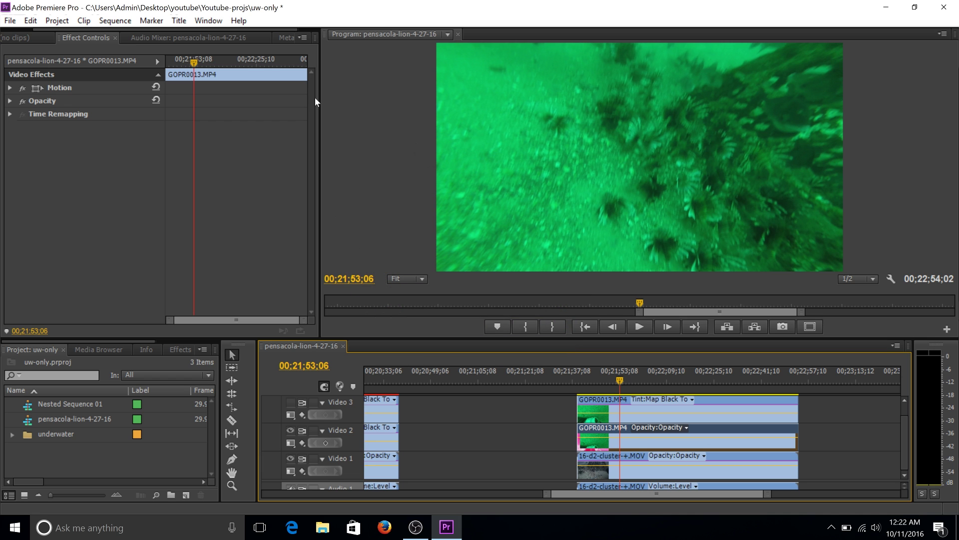
pyautogui.click(208, 21)
# Choose the Color Correction workspace and display a YC Waveform in the Reference monitor
pyautogui.moveTo(237, 34)
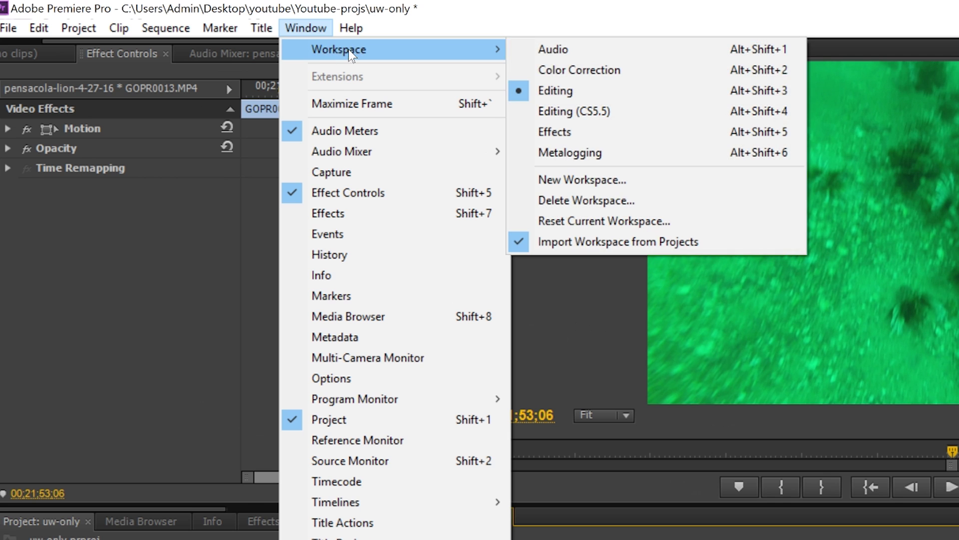
pyautogui.click(523, 67)
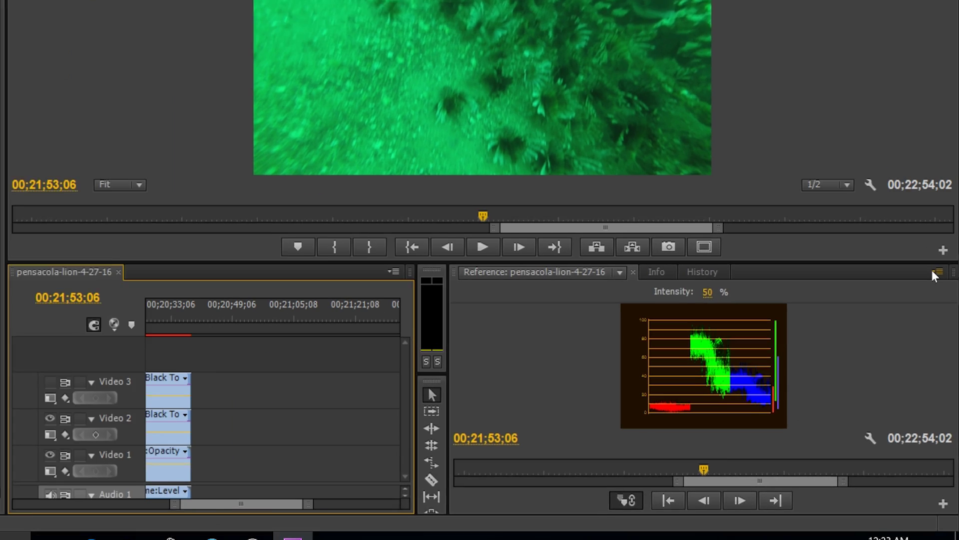
pyautogui.click(938, 316)
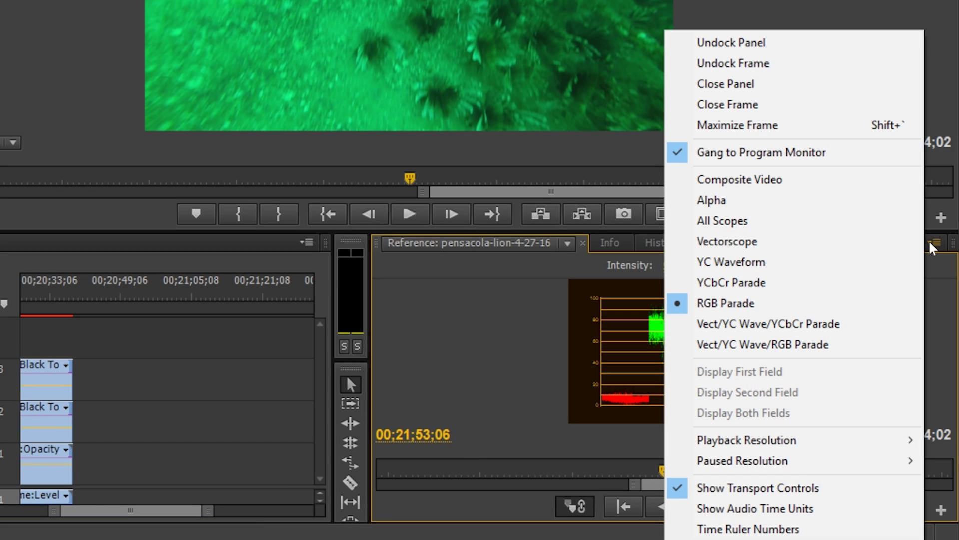
pyautogui.click(789, 262)
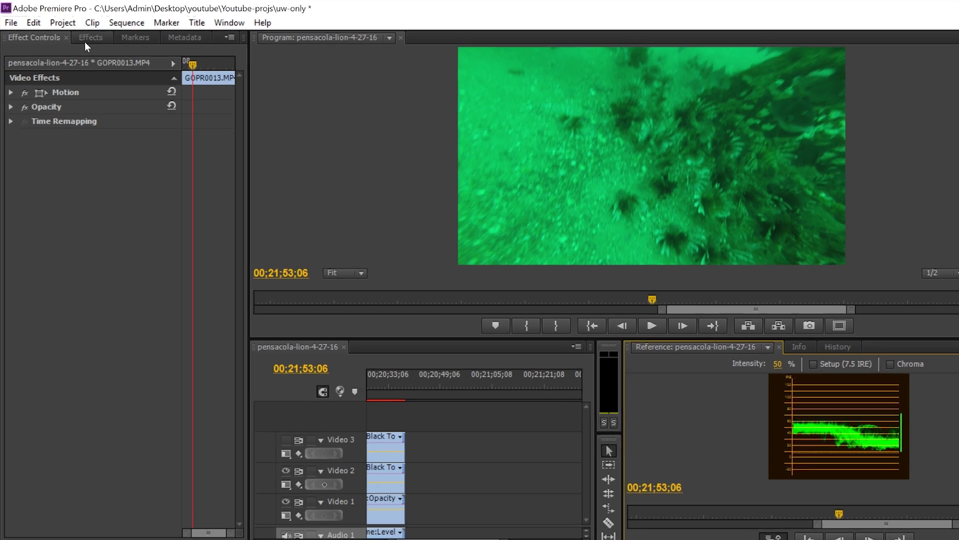
# Apply the Luma Curve effect from Video Effects > Color Correction to GOPR0013.MP4
pyautogui.click(79, 34)
pyautogui.click(192, 73)
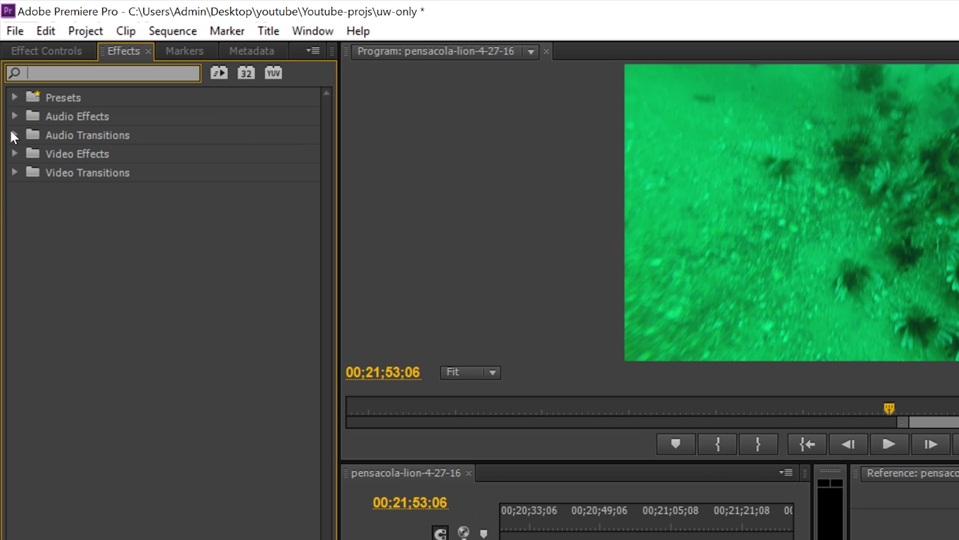
pyautogui.click(15, 154)
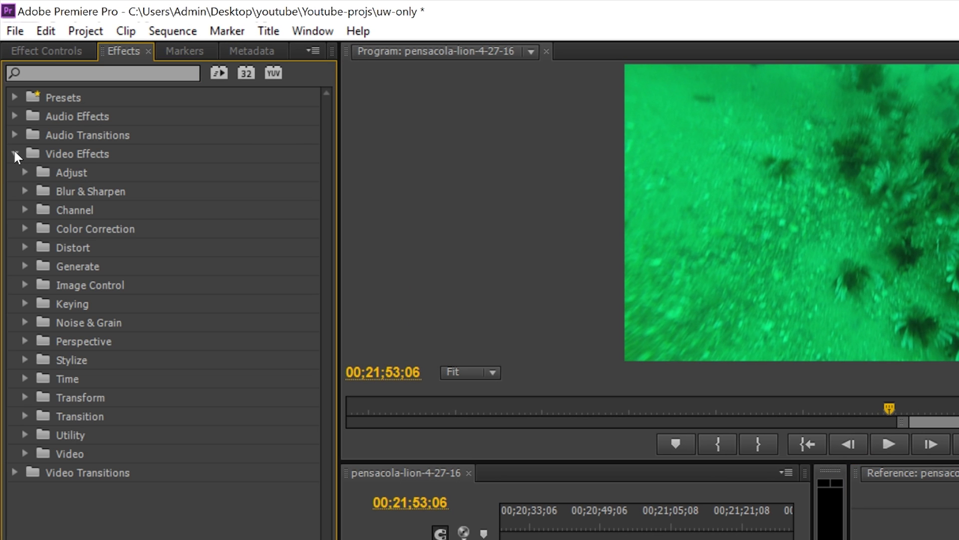
pyautogui.click(25, 229)
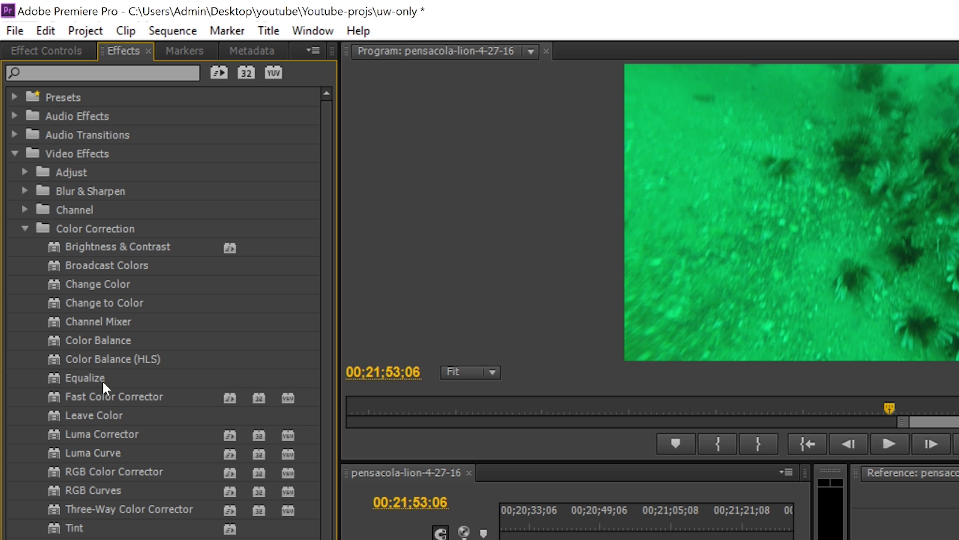
pyautogui.click(59, 451)
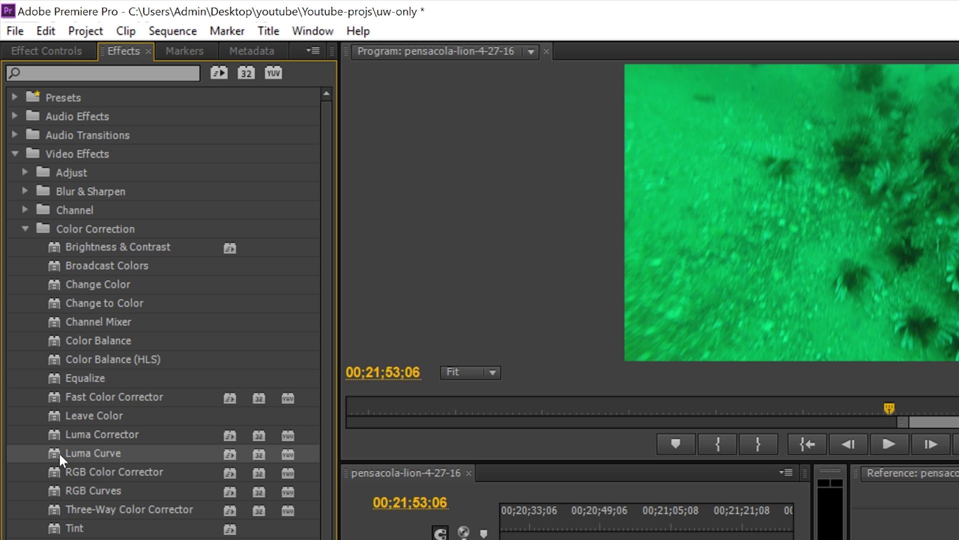
pyautogui.click(37, 50)
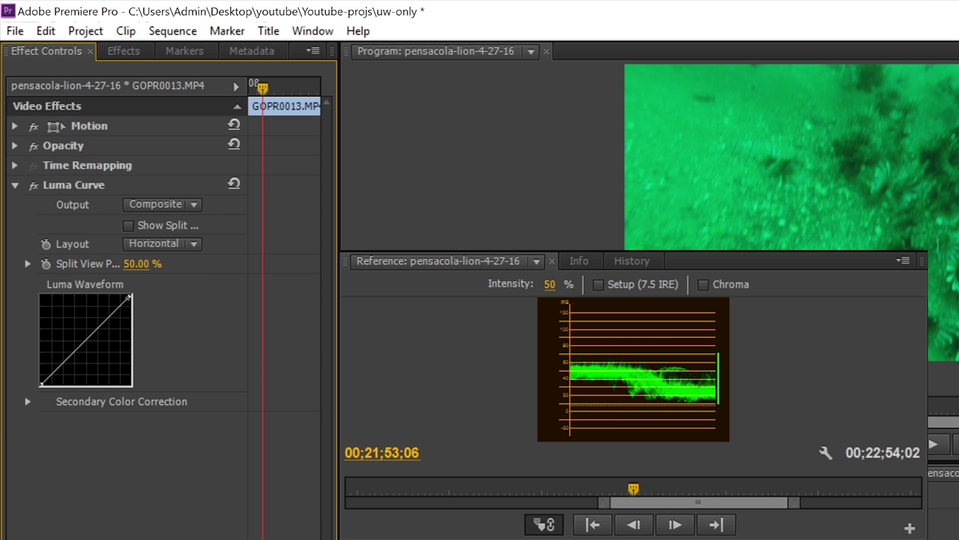
# Drag the luma curve's top point left and black point right to add contrast
pyautogui.moveTo(129, 296)
pyautogui.mouseDown()
pyautogui.moveTo(100, 296)
pyautogui.moveTo(131, 296)
pyautogui.moveTo(131, 338)
pyautogui.moveTo(131, 288)
pyautogui.mouseUp()
pyautogui.moveTo(38, 389); pyautogui.dragTo(37, 390)
pyautogui.moveTo(125, 298); pyautogui.dragTo(106, 296)
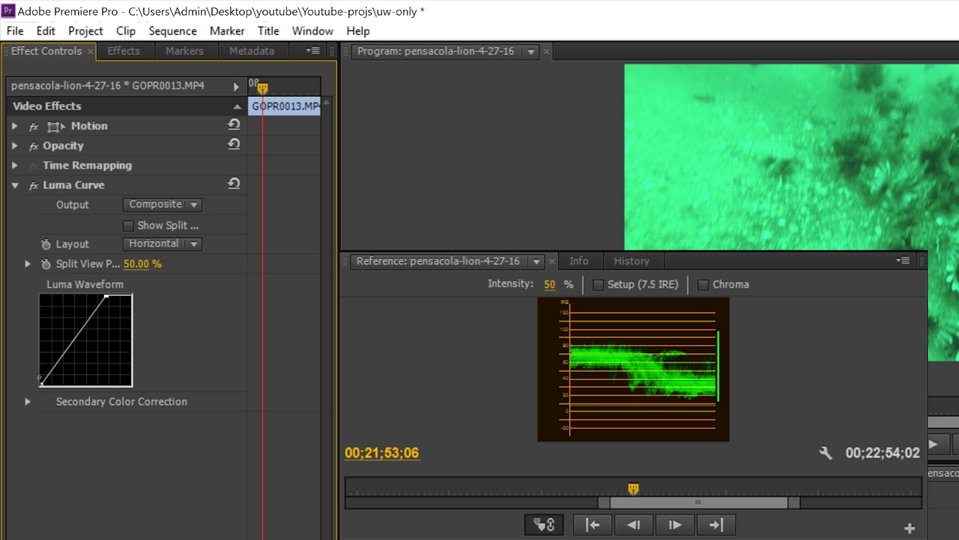
pyautogui.moveTo(42, 383); pyautogui.dragTo(47, 386)
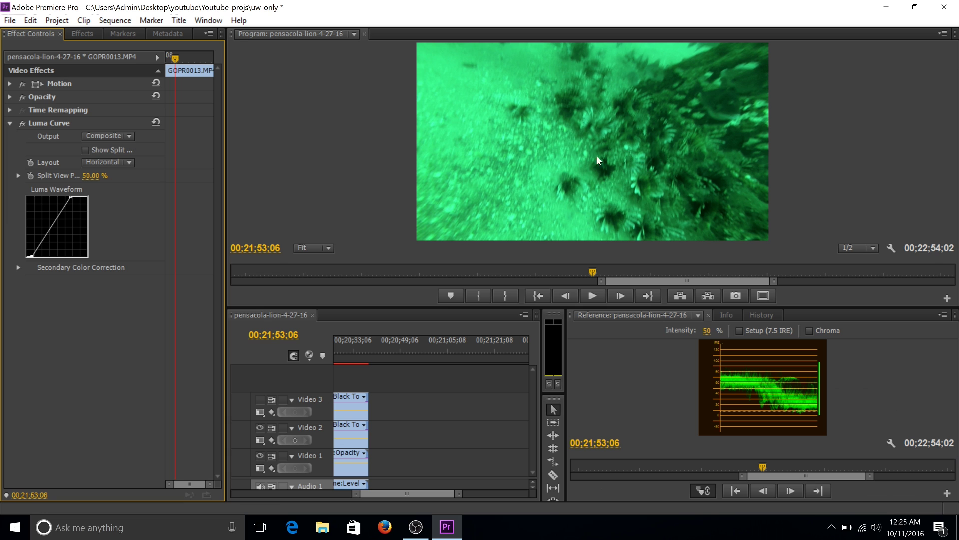
# Step forward two frames, compare Luma Curve off and on, then show an RGB Parade scope
pyautogui.press('Right')
pyautogui.press('Right')
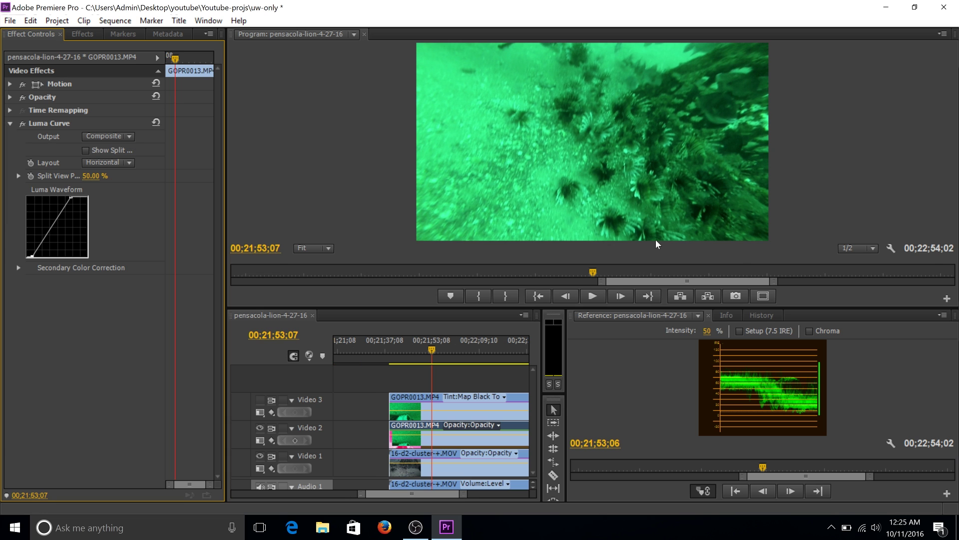
pyautogui.press('Right')
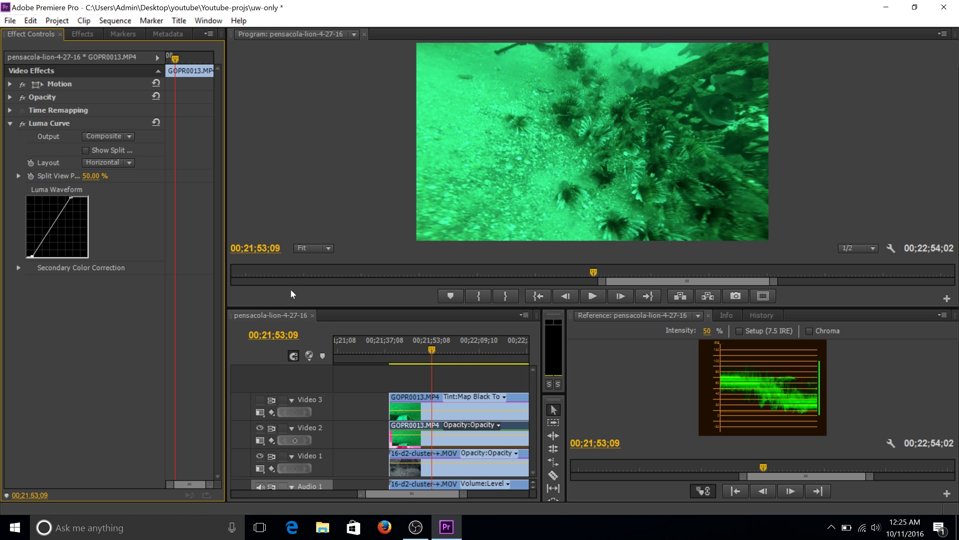
pyautogui.click(22, 123)
pyautogui.click(22, 123)
pyautogui.click(22, 123)
pyautogui.click(22, 123)
pyautogui.click(938, 314)
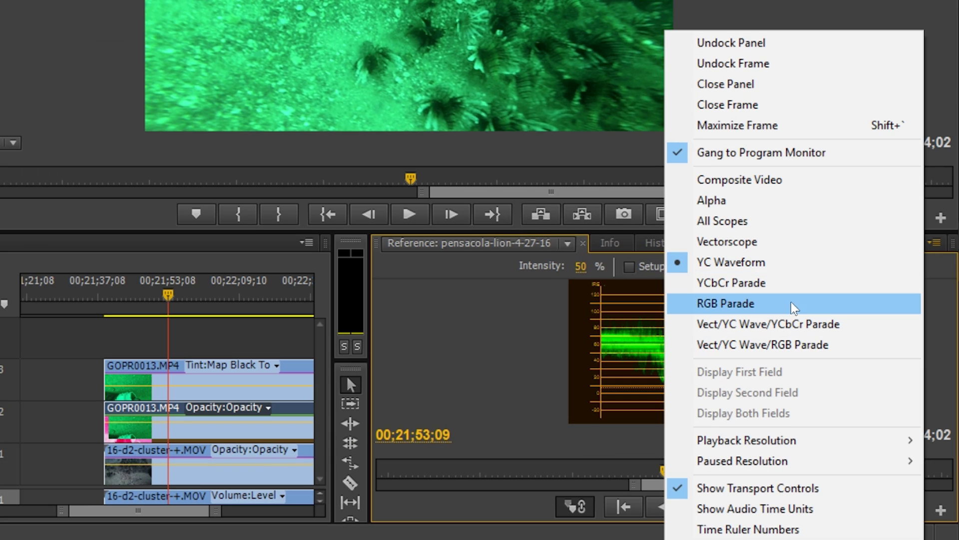
pyautogui.click(770, 308)
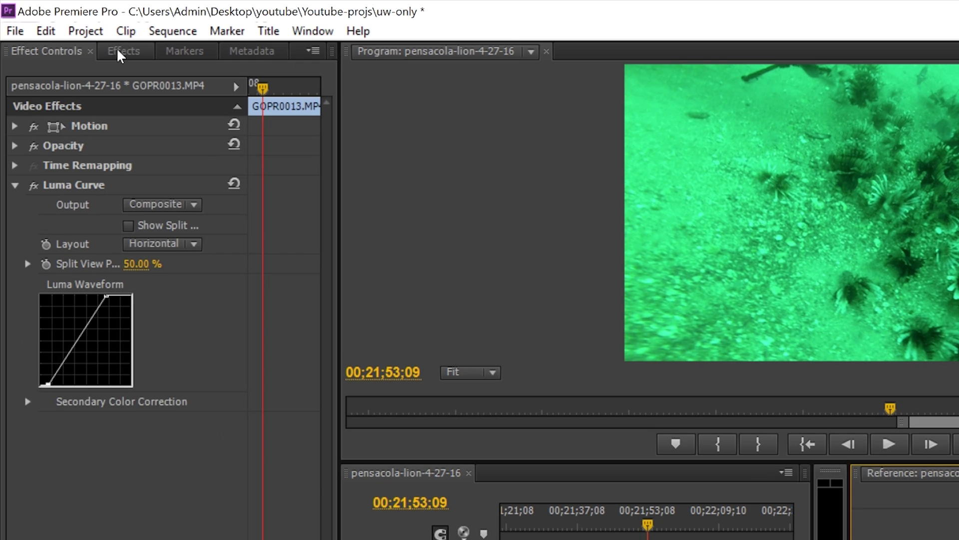
# Apply the RGB Curves effect to GOPR0013.MP4
pyautogui.click(83, 35)
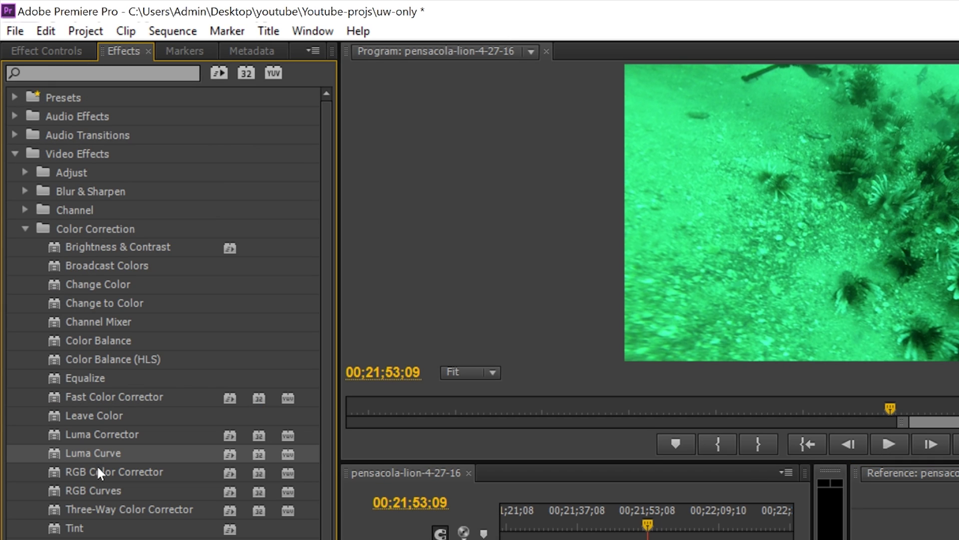
pyautogui.click(71, 493)
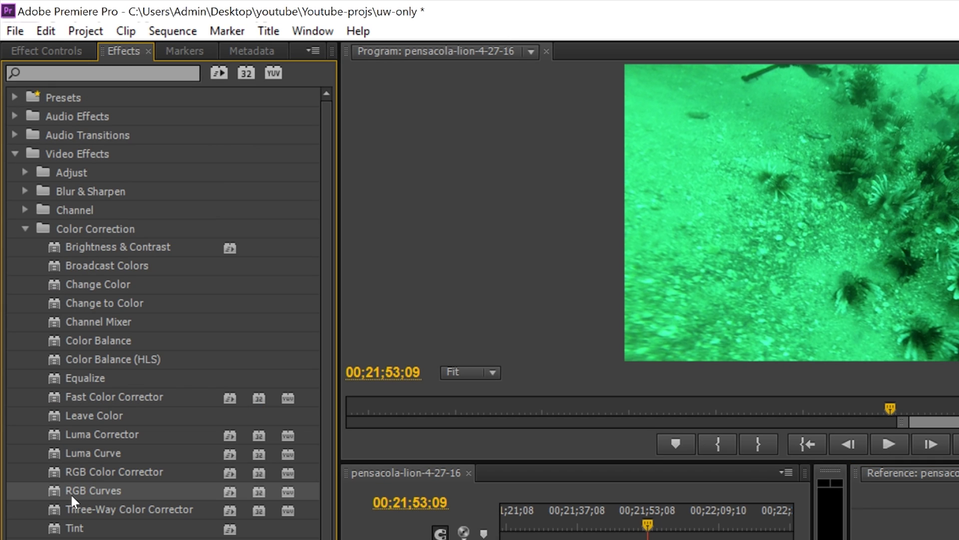
pyautogui.click(23, 46)
pyautogui.scroll(-3, 86, 478)
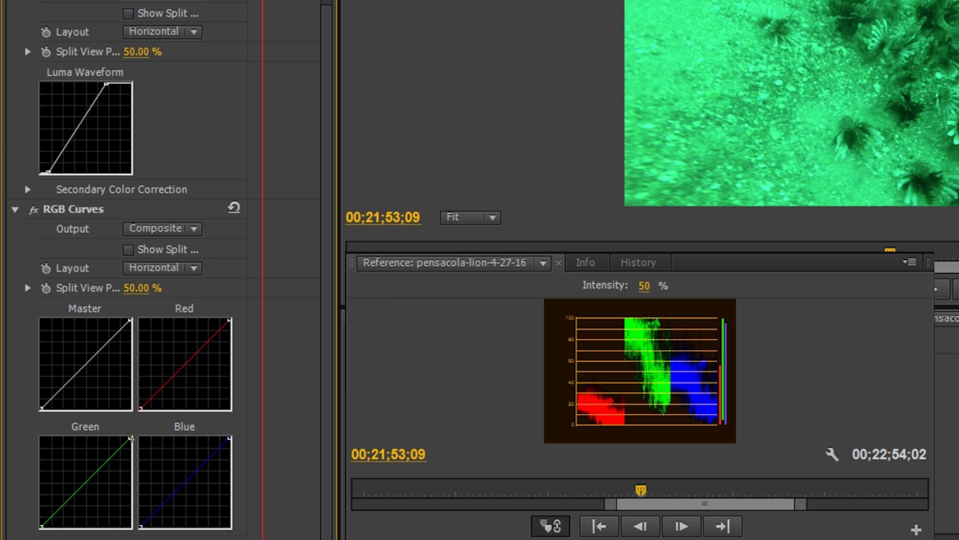
# Pull the green curve's highlights down and its shadow point inward to cut the green cast
pyautogui.moveTo(131, 438); pyautogui.dragTo(130, 462)
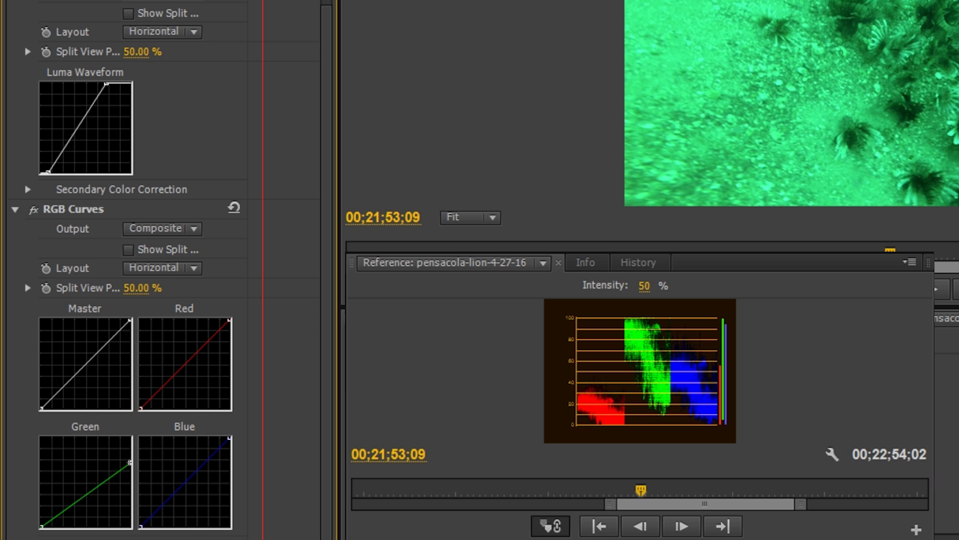
pyautogui.moveTo(130, 462); pyautogui.dragTo(128, 474)
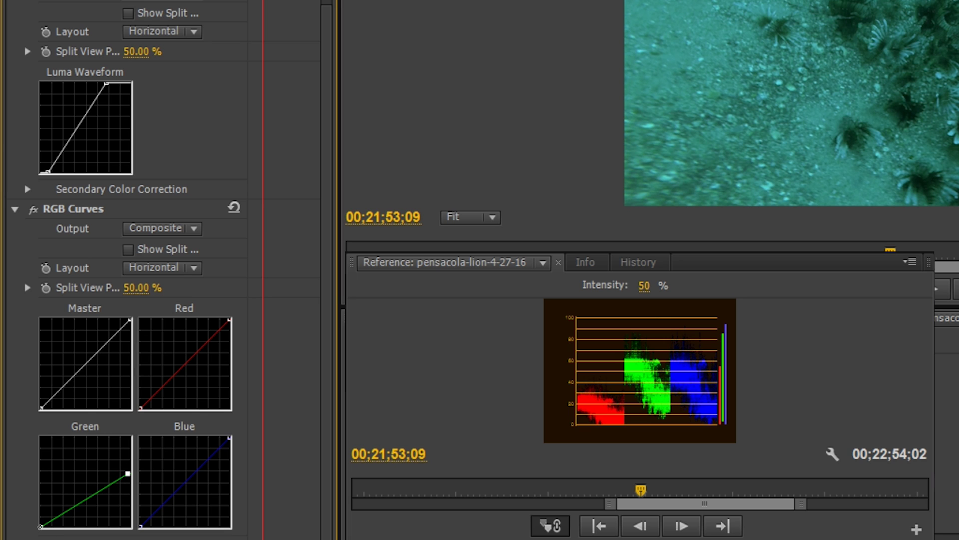
pyautogui.moveTo(41, 525); pyautogui.dragTo(45, 526)
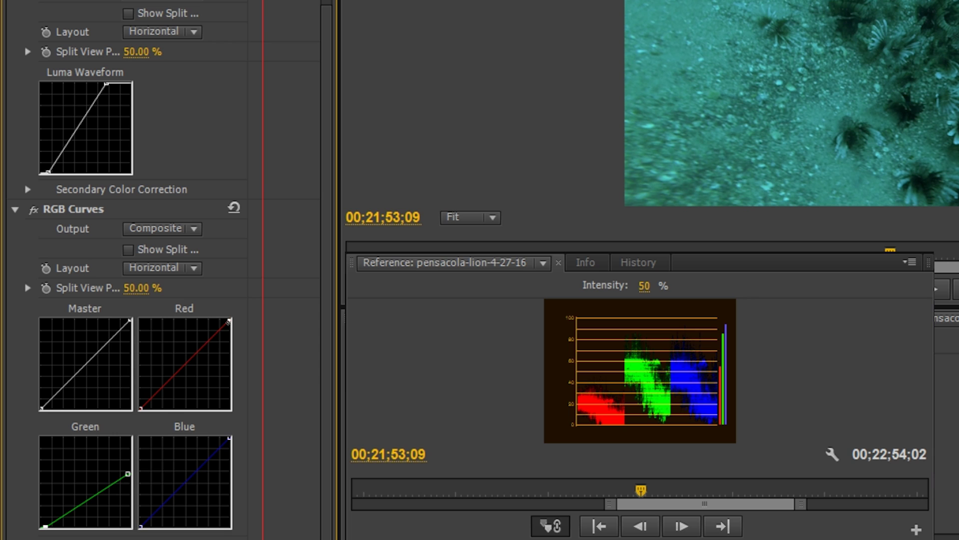
# Steepen the red curve to boost red highlights, then bypass RGB Curves to compare
pyautogui.moveTo(229, 321); pyautogui.dragTo(216, 319)
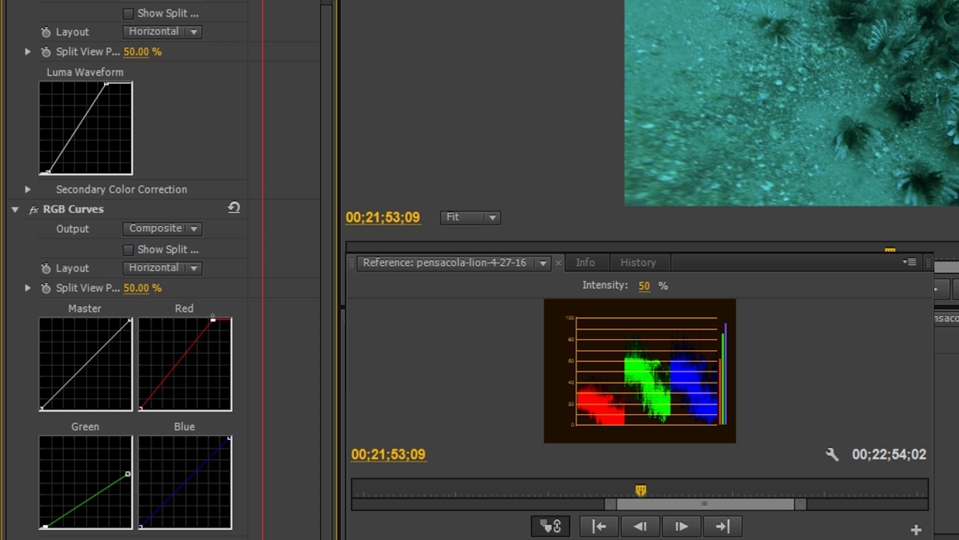
pyautogui.moveTo(213, 316)
pyautogui.mouseDown()
pyautogui.moveTo(172, 311)
pyautogui.moveTo(185, 316)
pyautogui.mouseUp()
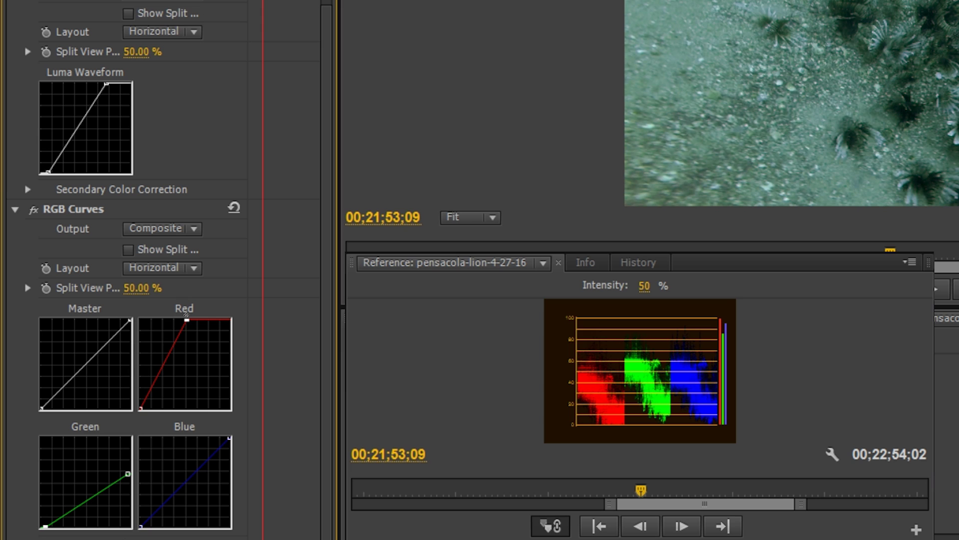
pyautogui.moveTo(187, 315); pyautogui.dragTo(184, 312)
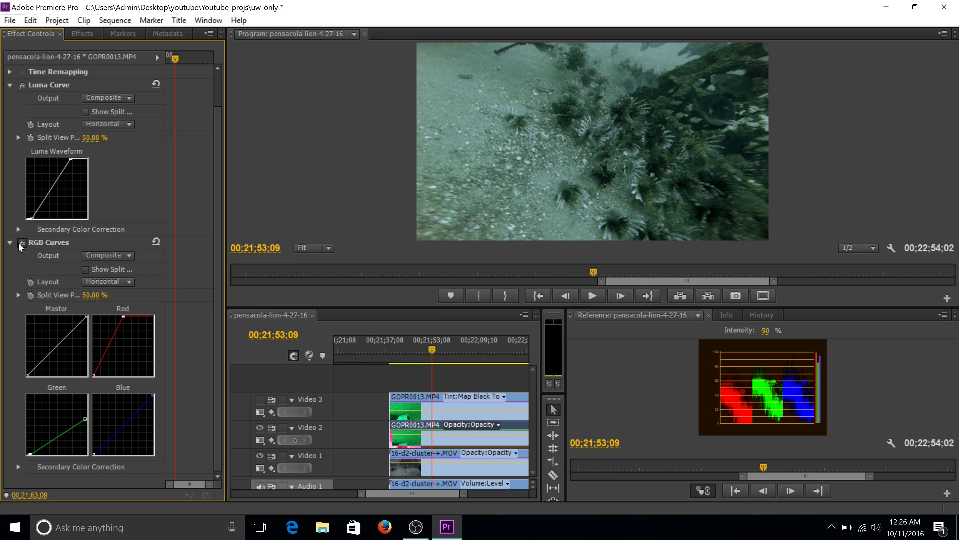
pyautogui.click(19, 243)
# Slightly lift the blue highlights and adjust the red shadow point, comparing RGB Curves off and on
pyautogui.click(19, 243)
pyautogui.moveTo(146, 392); pyautogui.dragTo(144, 391)
pyautogui.moveTo(94, 374)
pyautogui.mouseDown()
pyautogui.moveTo(100, 356)
pyautogui.moveTo(94, 370)
pyautogui.mouseUp()
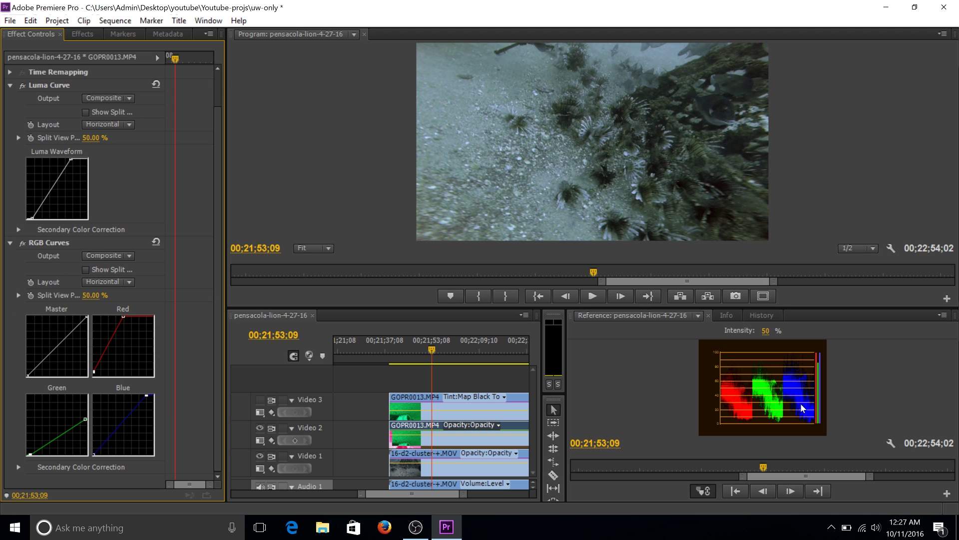
pyautogui.click(23, 241)
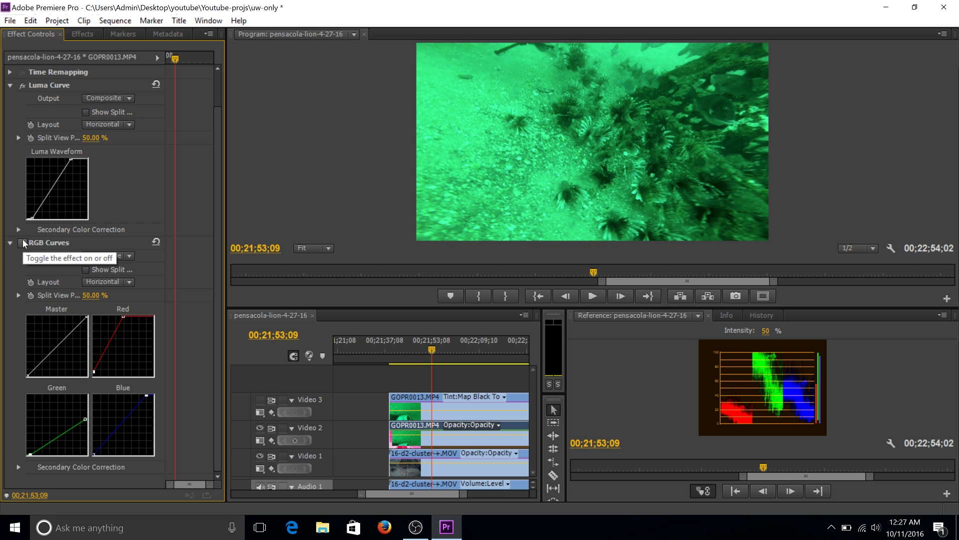
pyautogui.click(22, 241)
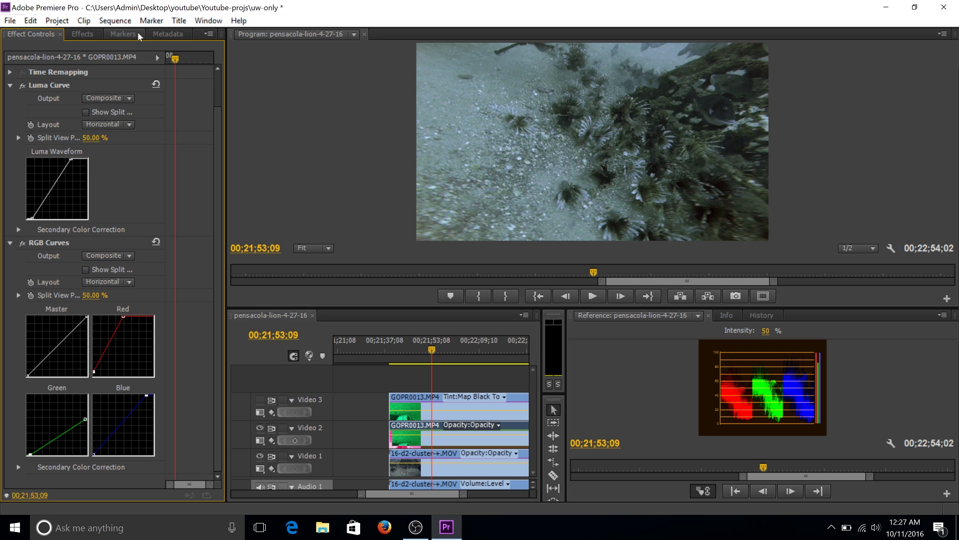
# Apply the Fast Color Corrector effect to GOPR0013.MP4
pyautogui.click(74, 35)
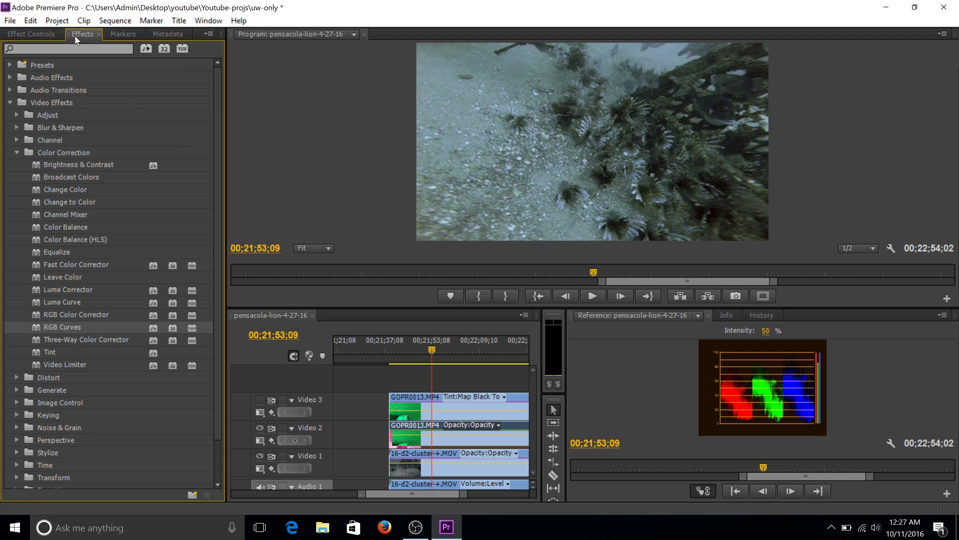
pyautogui.click(37, 264)
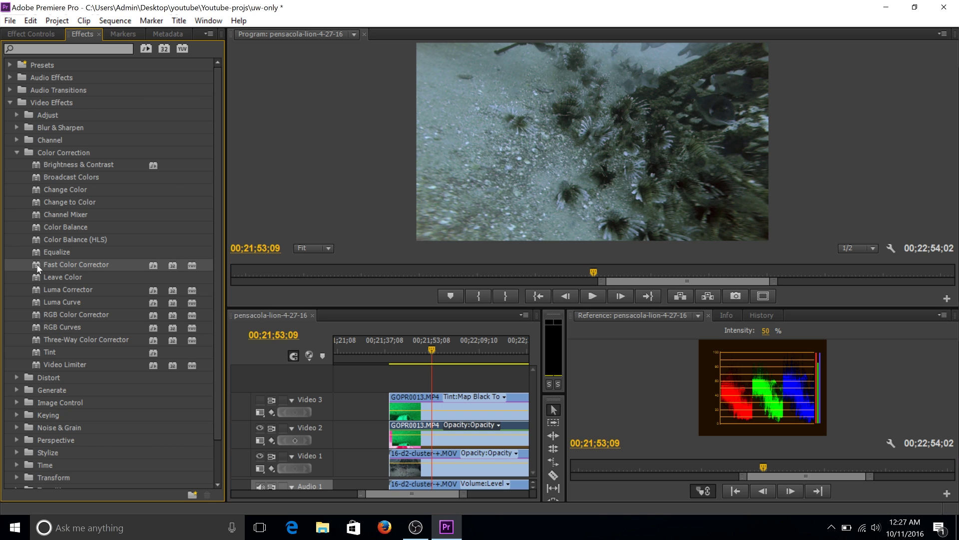
pyautogui.click(29, 33)
pyautogui.scroll(-3, 67, 205)
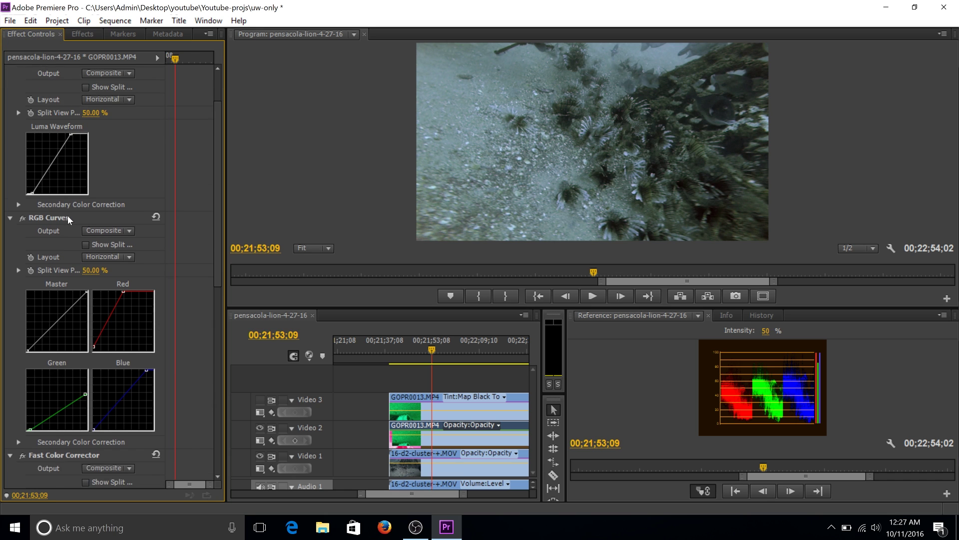
pyautogui.scroll(-10, 67, 215)
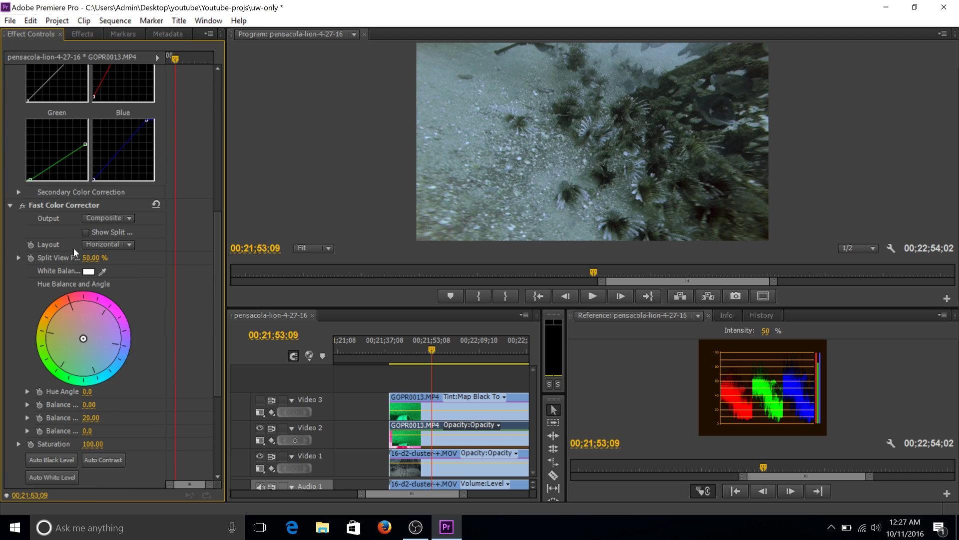
pyautogui.scroll(-5, 73, 248)
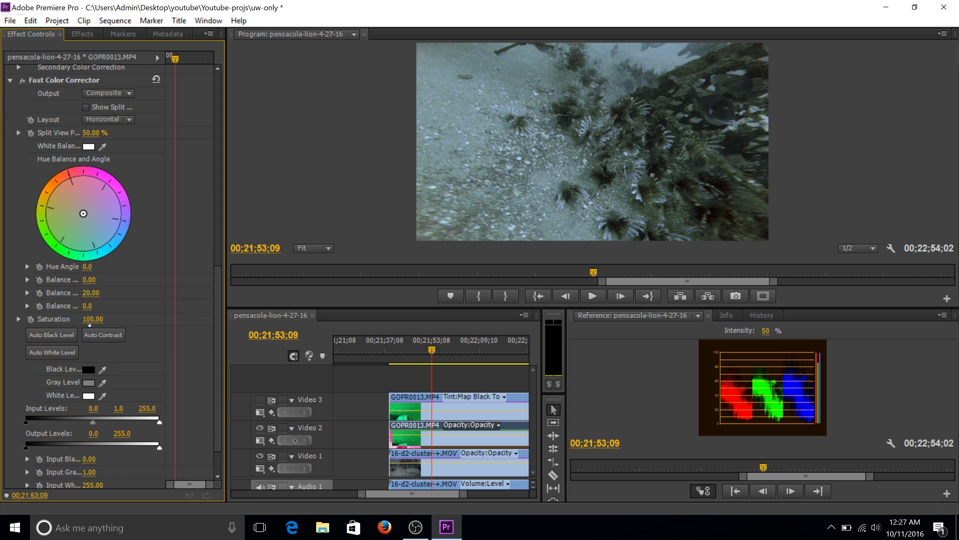
# Set the Fast Color Corrector's Saturation to 130
pyautogui.click(90, 320)
pyautogui.write('130')
pyautogui.click(151, 323)
pyautogui.click(29, 80)
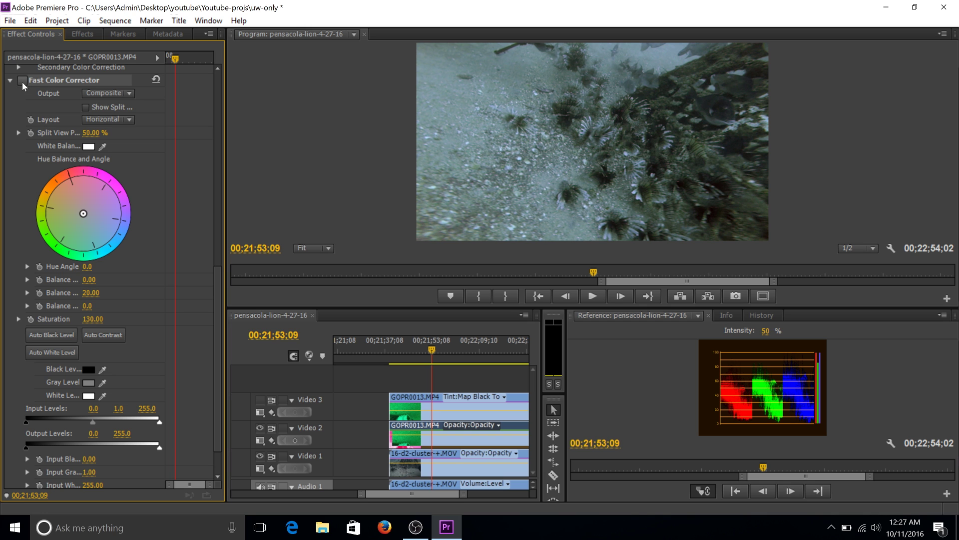
pyautogui.scroll(10, 21, 103)
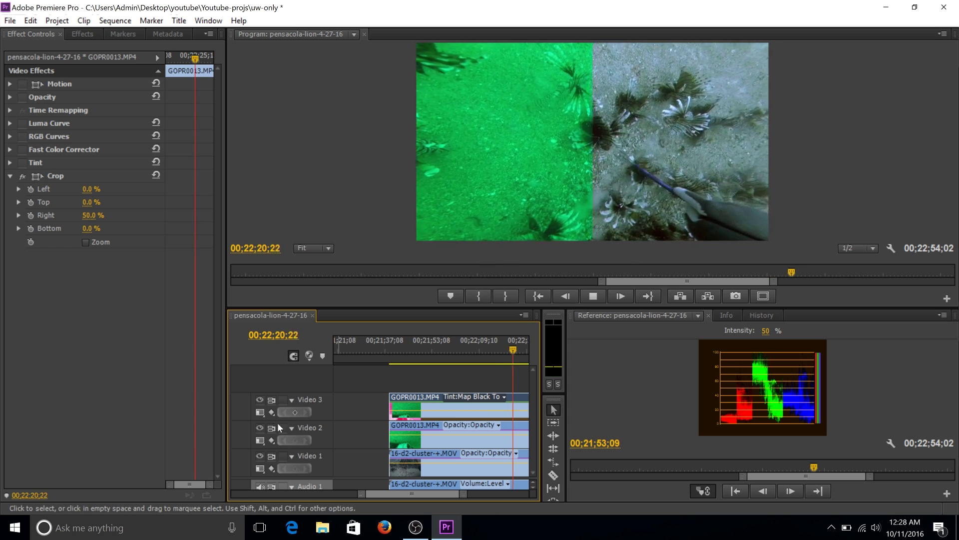
# Turn off the Video 3 and Video 2 track outputs to view the graded clip full-frame
pyautogui.click(259, 400)
pyautogui.click(260, 429)
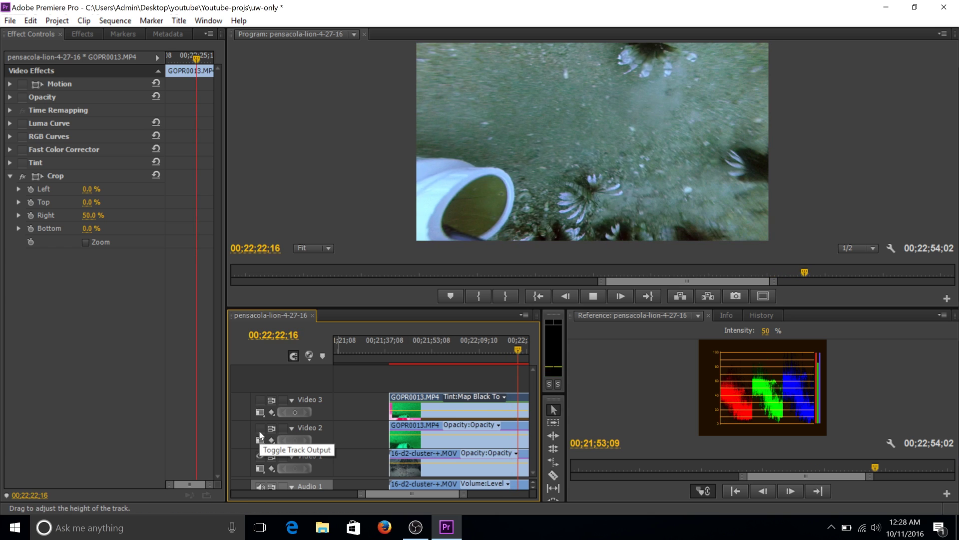